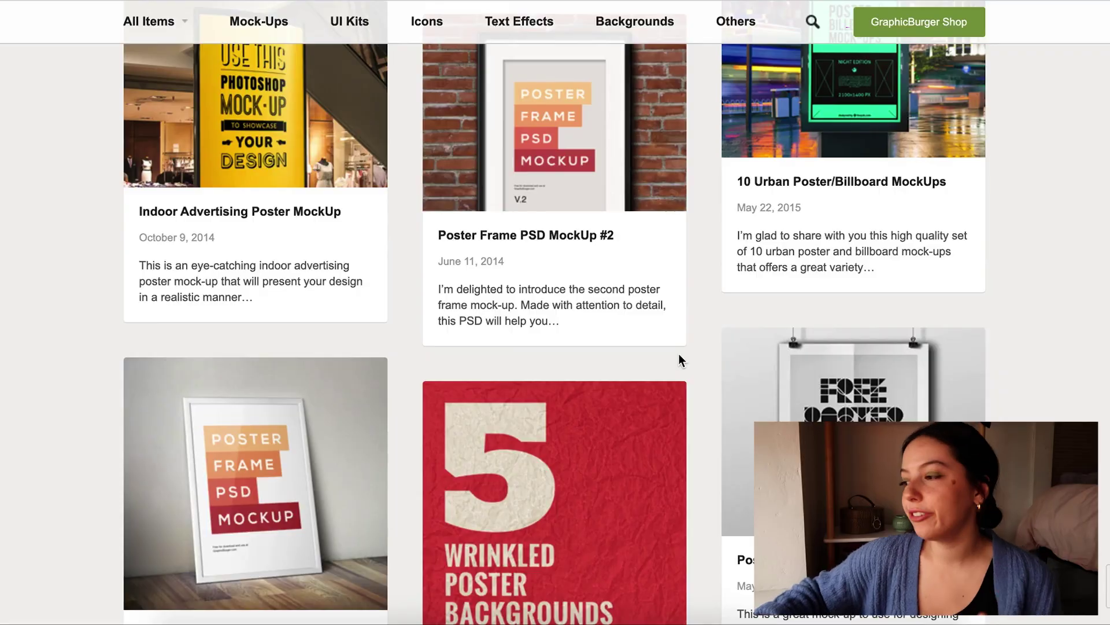
Step: Find the white Poster Frame PSD MockUp in the GraphicBurger poster results, open its page, and open its downloaded folder in Finder
scroll(680, 355, up, 3)
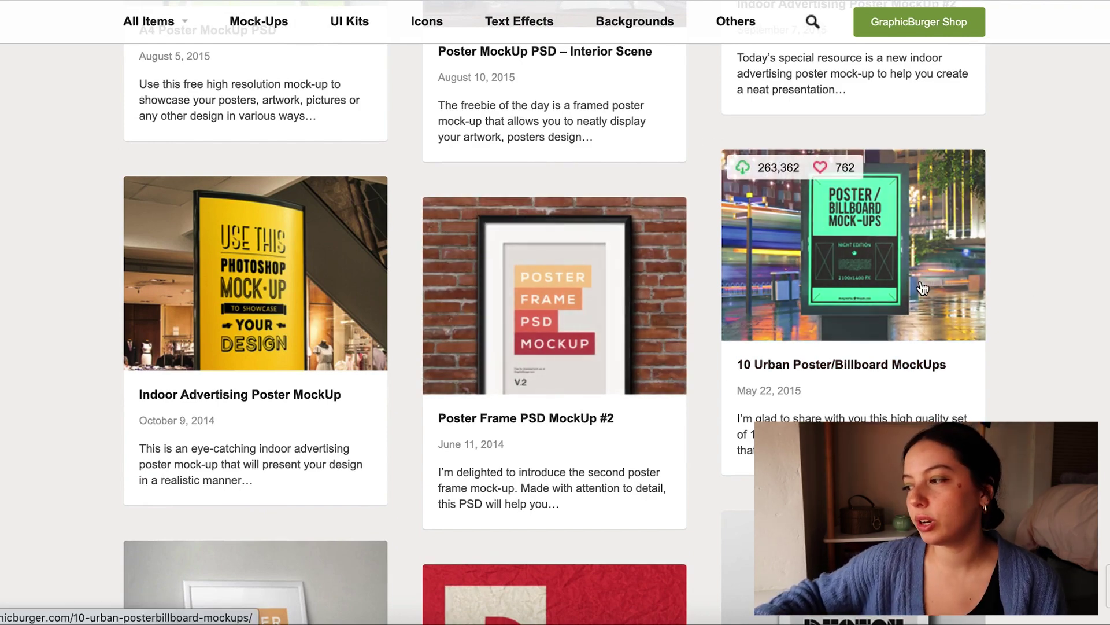
scroll(751, 324, down, 8)
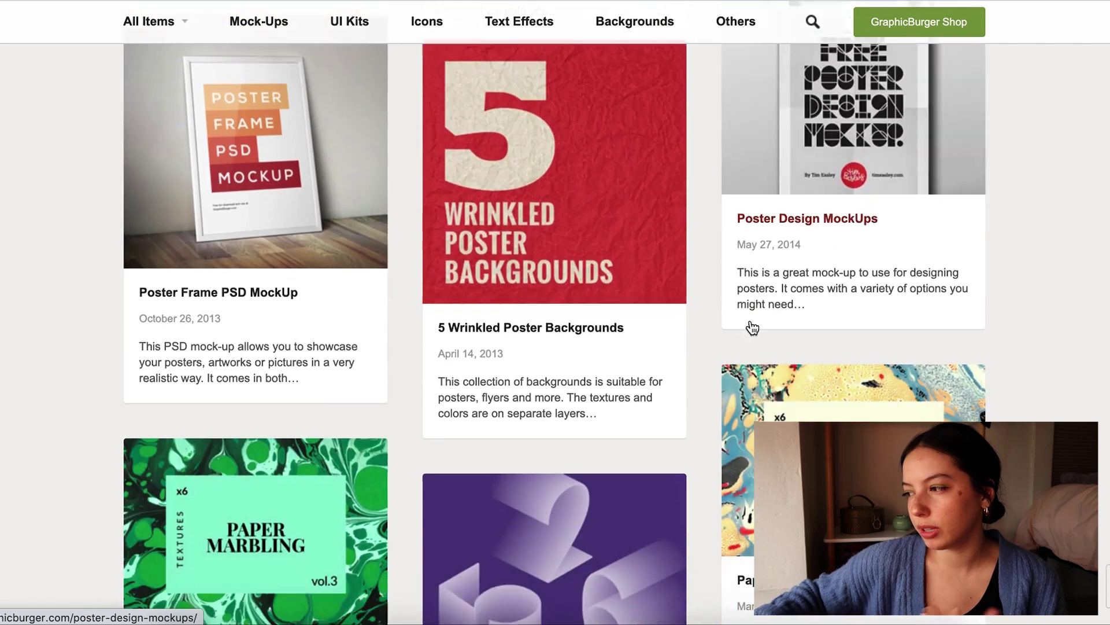
scroll(751, 324, up, 3)
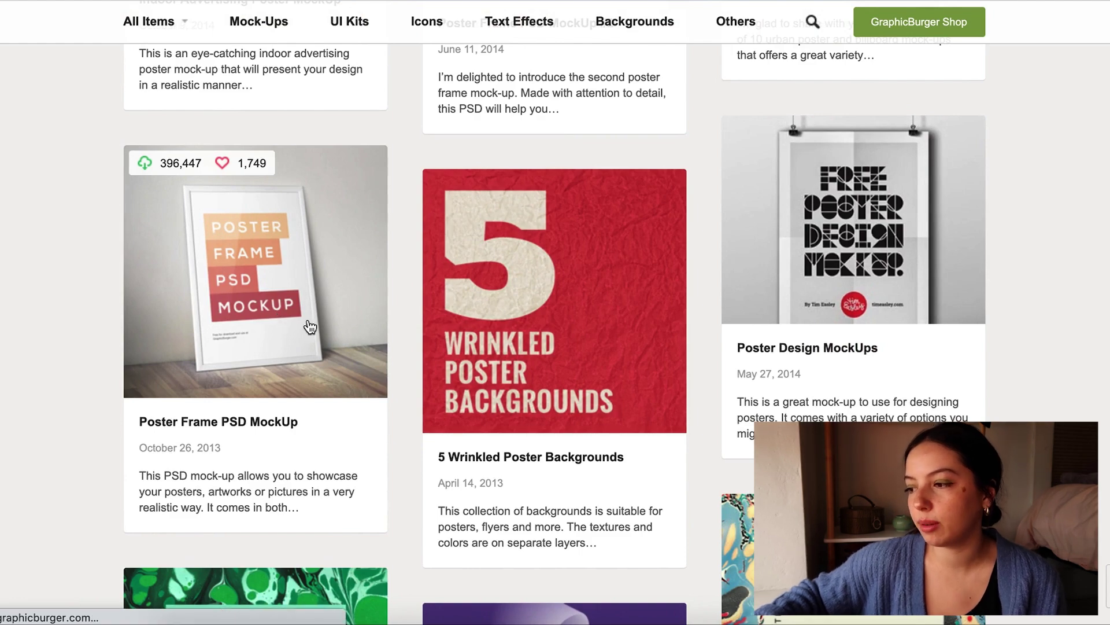
click(352, 346)
scroll(457, 298, down, 18)
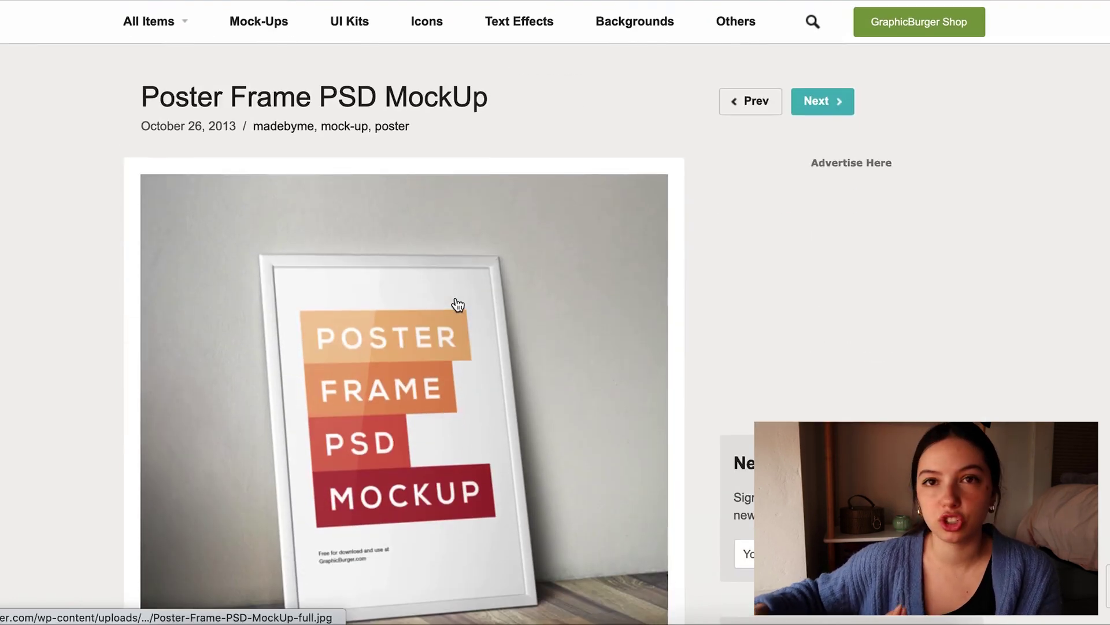
scroll(413, 263, down, 3)
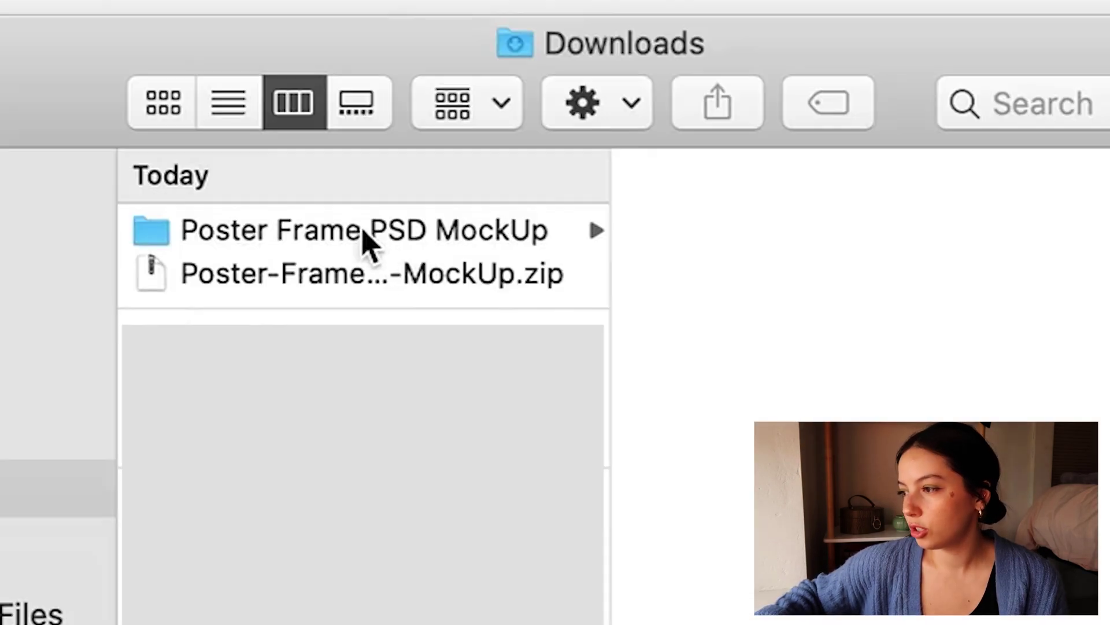
click(364, 240)
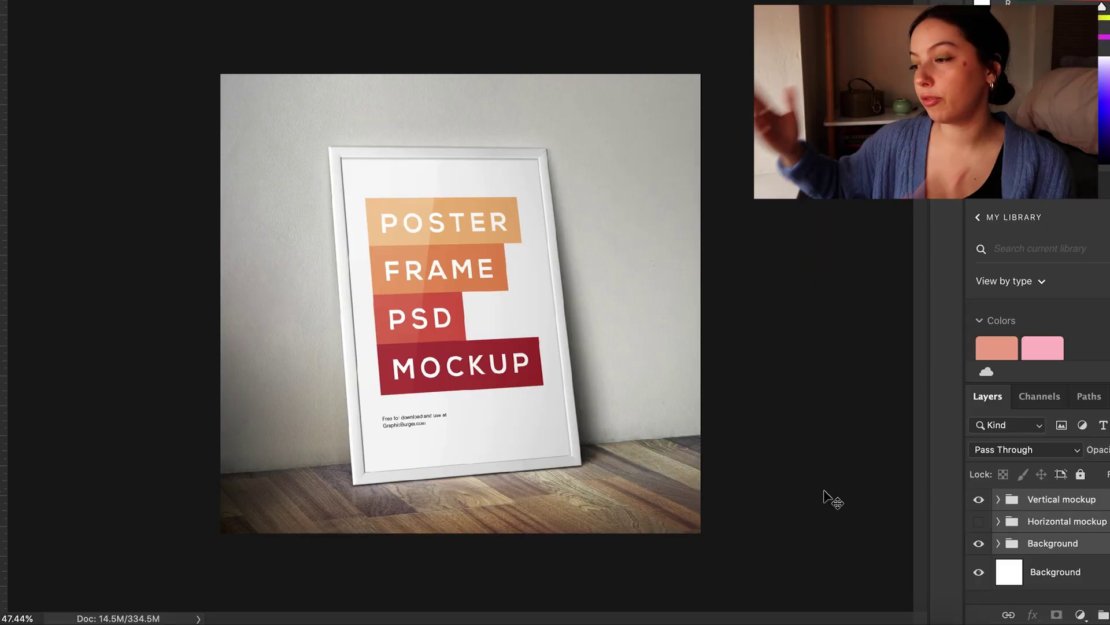
Step: Preview the Vertical mockup and Horizontal mockup groups by toggling the visibility of each one off and on
click(980, 502)
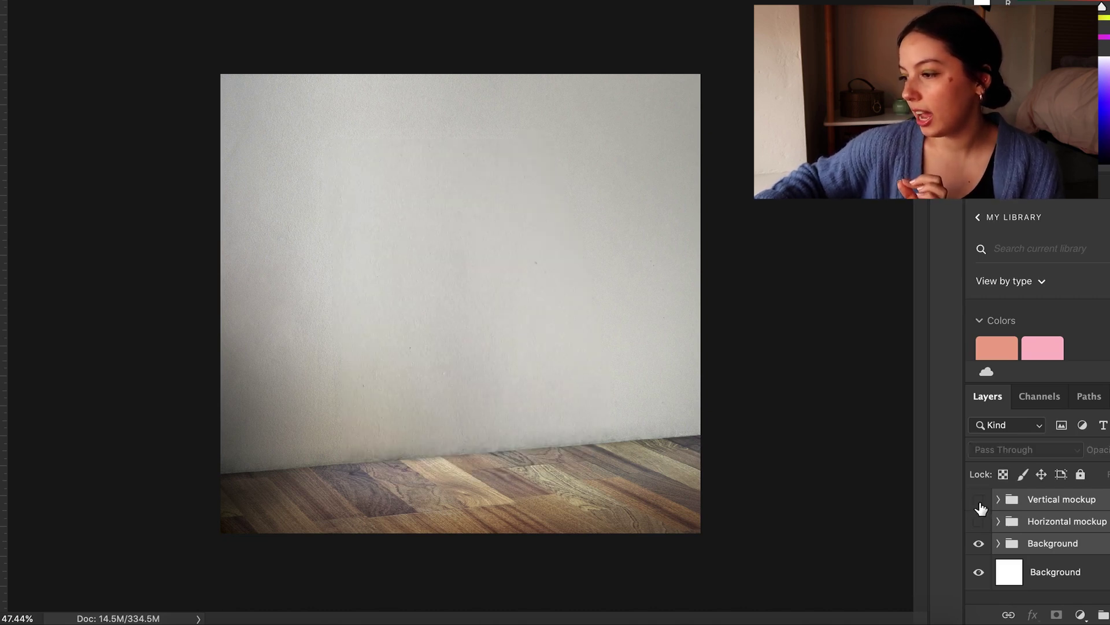
click(979, 501)
click(979, 522)
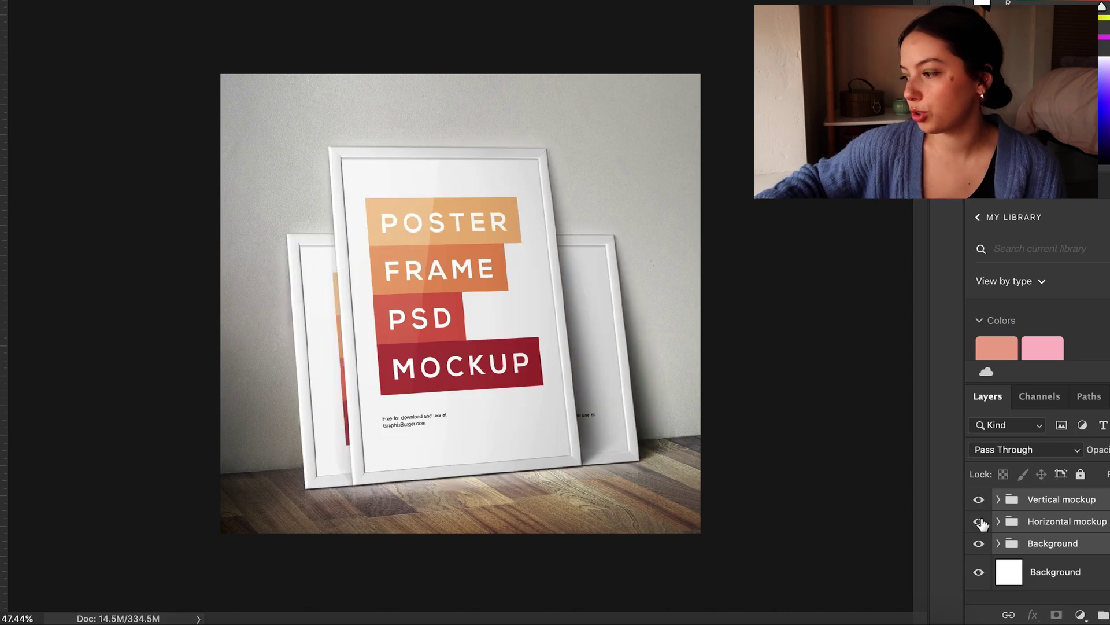
click(979, 522)
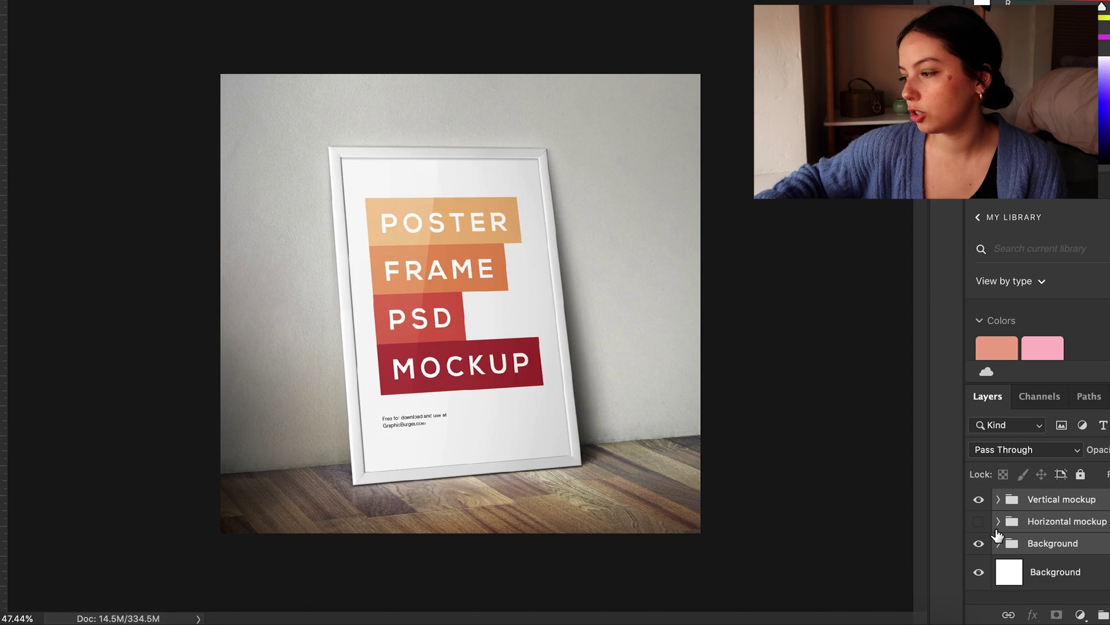
Step: Expand the Vertical mockup group and open the contents of its Your design smart object for editing
click(999, 499)
scroll(1018, 520, down, 2)
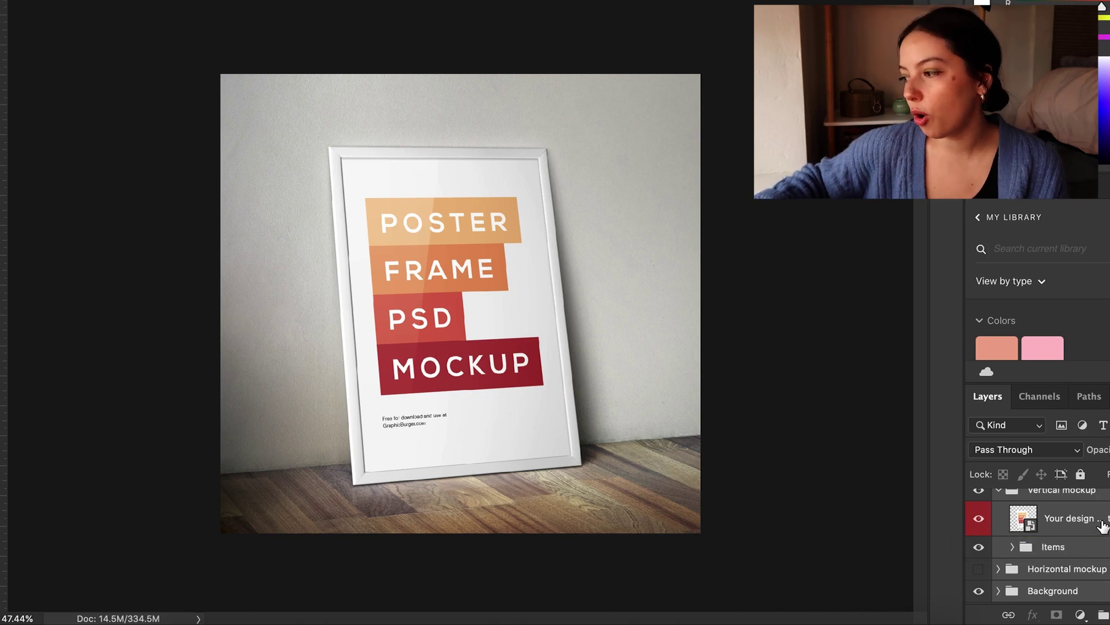
double_click(1019, 520)
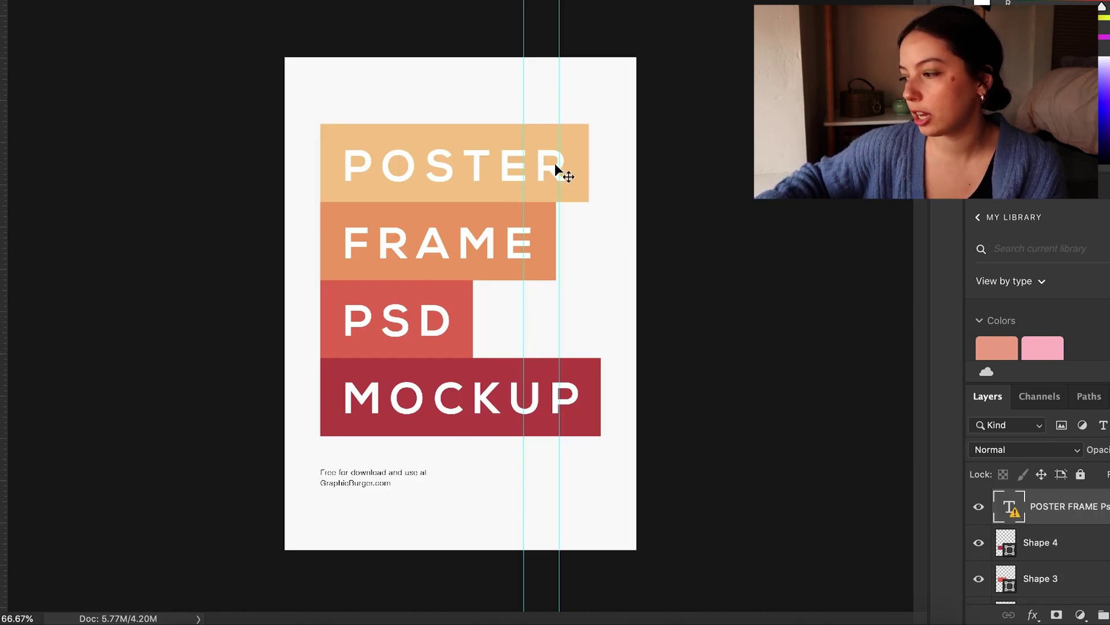
Step: Hide the placeholder layers Shape 1 to Shape 4 and the small Free for download text in the poster design
click(978, 543)
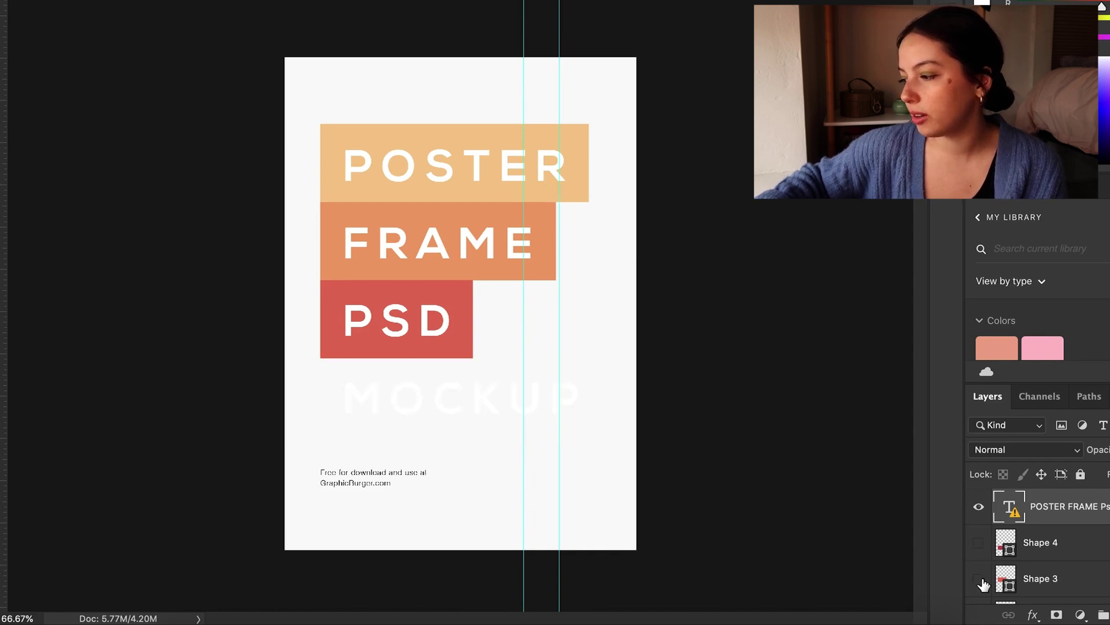
click(978, 579)
scroll(981, 585, down, 2)
click(979, 552)
click(979, 587)
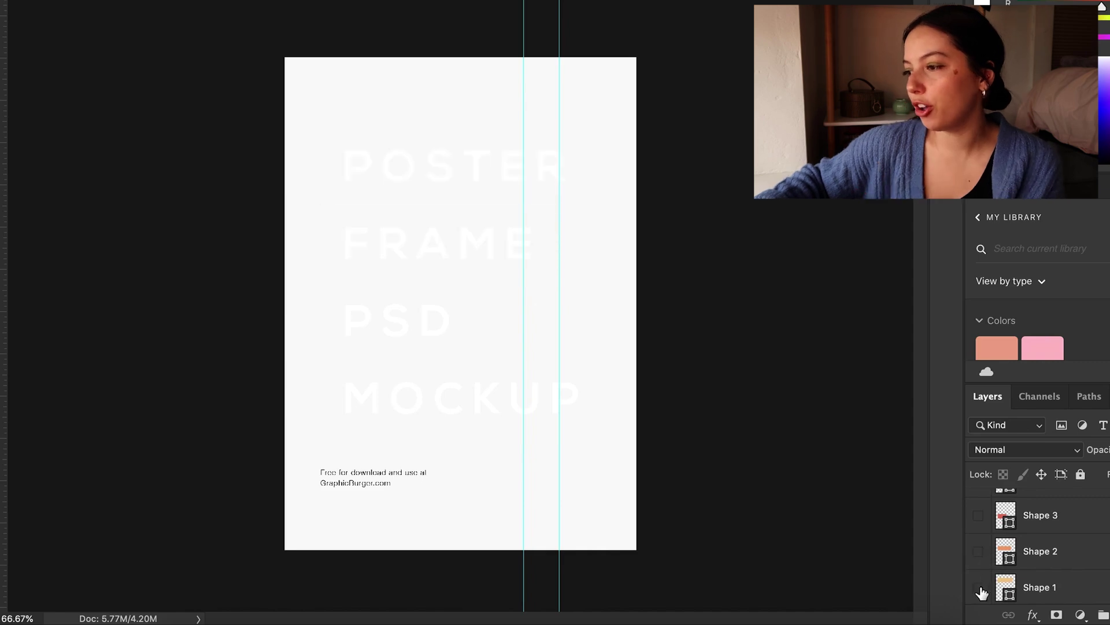
scroll(981, 587, down, 2)
click(980, 551)
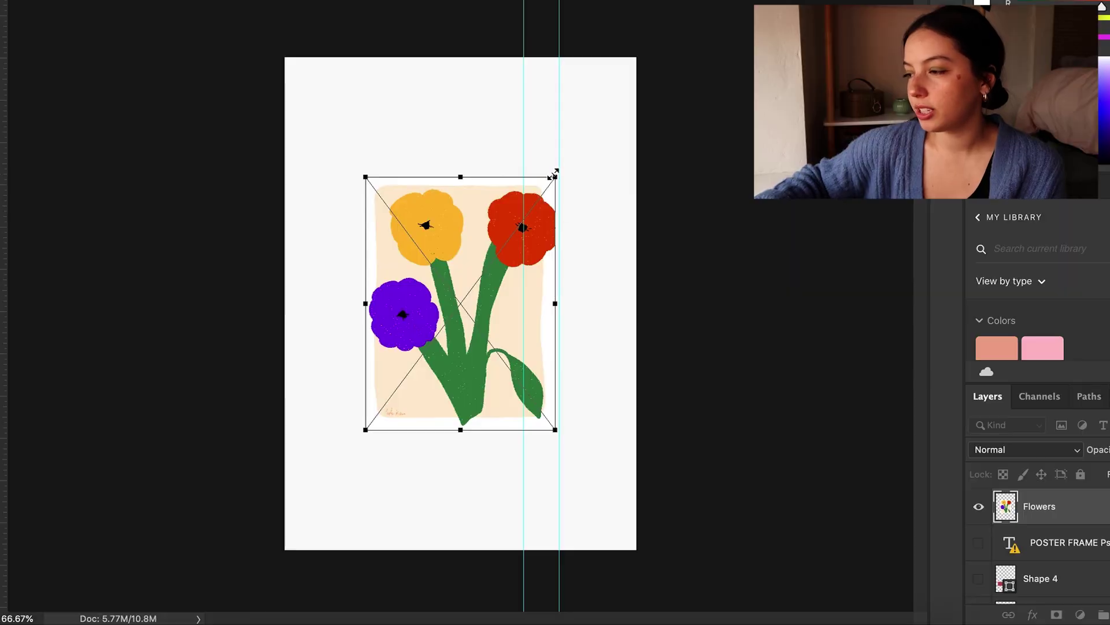
Step: Scale the Flowers artwork up to the full width of the poster canvas, centre it vertically and apply the transform
drag(554, 174, 636, 65)
drag(576, 115, 572, 104)
drag(362, 416, 301, 538)
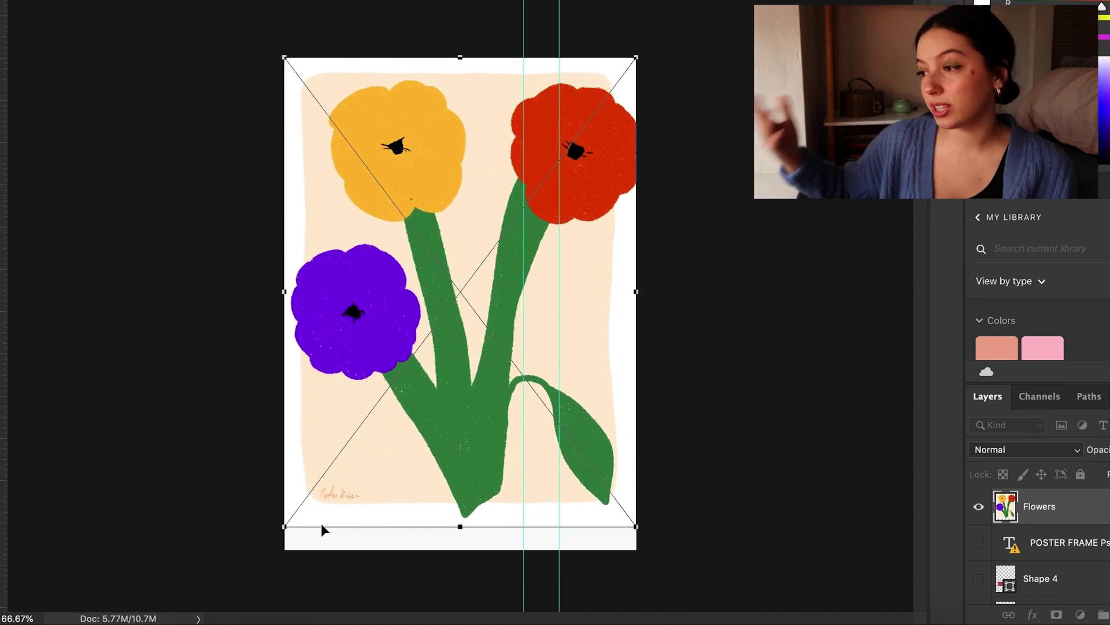
drag(388, 332, 391, 351)
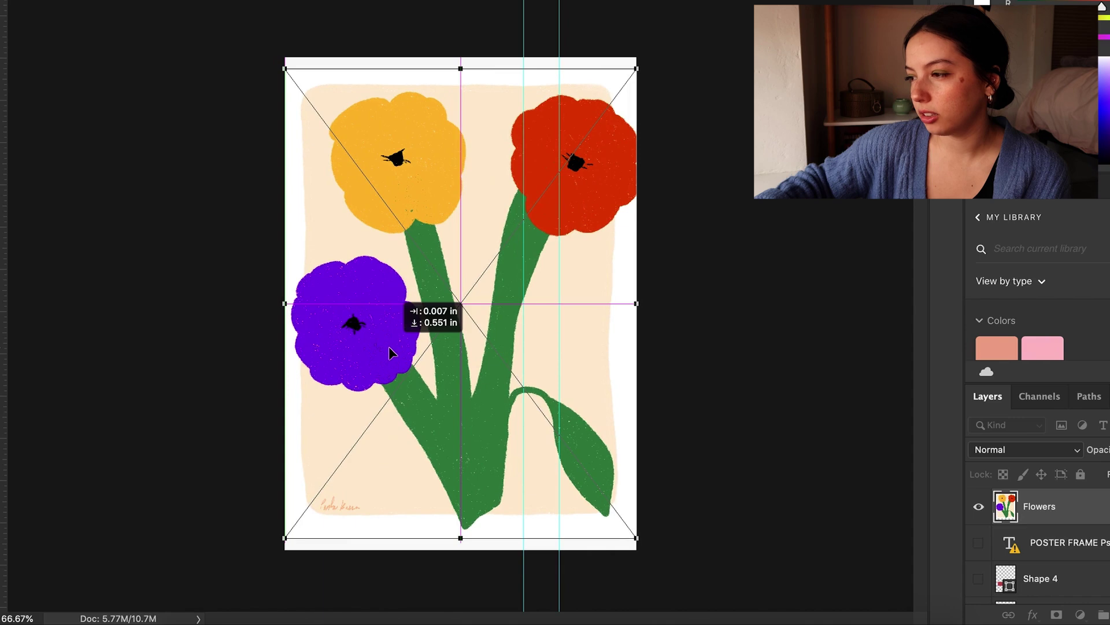
drag(390, 353, 389, 352)
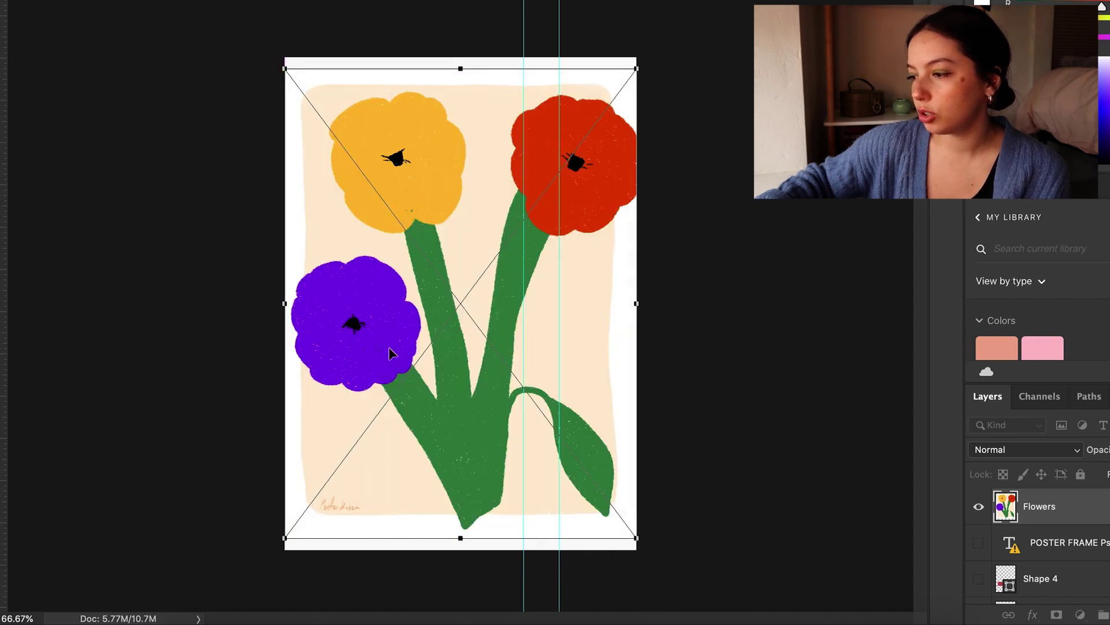
key(Return)
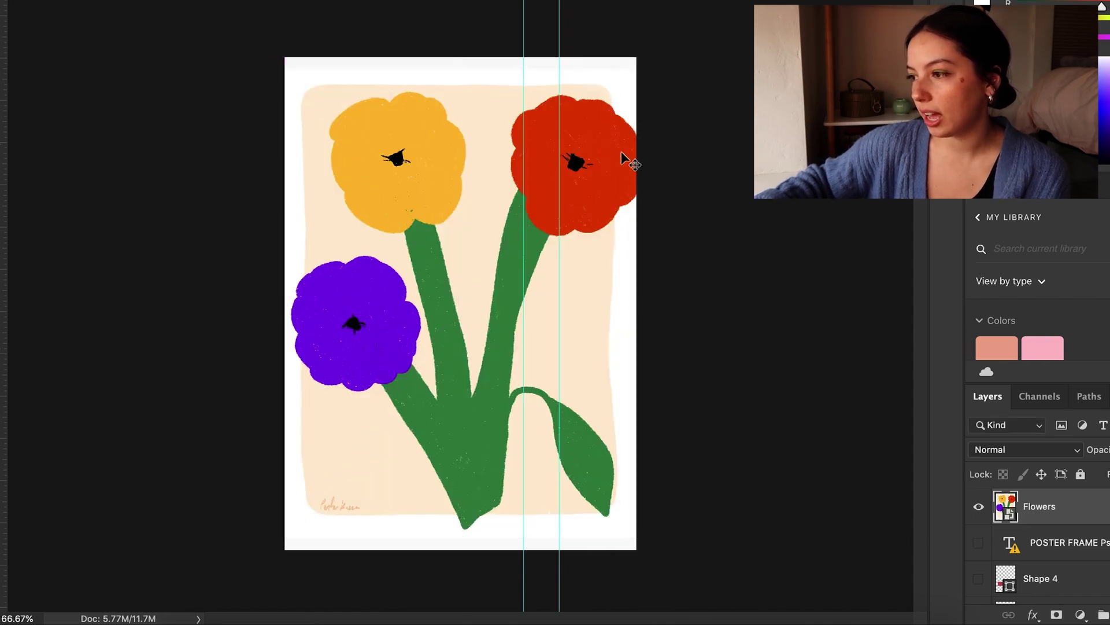
Step: Show the Bg color layer with its fill set to white (ffffff), and close the poster design with its changes kept
scroll(1038, 515, down, 5)
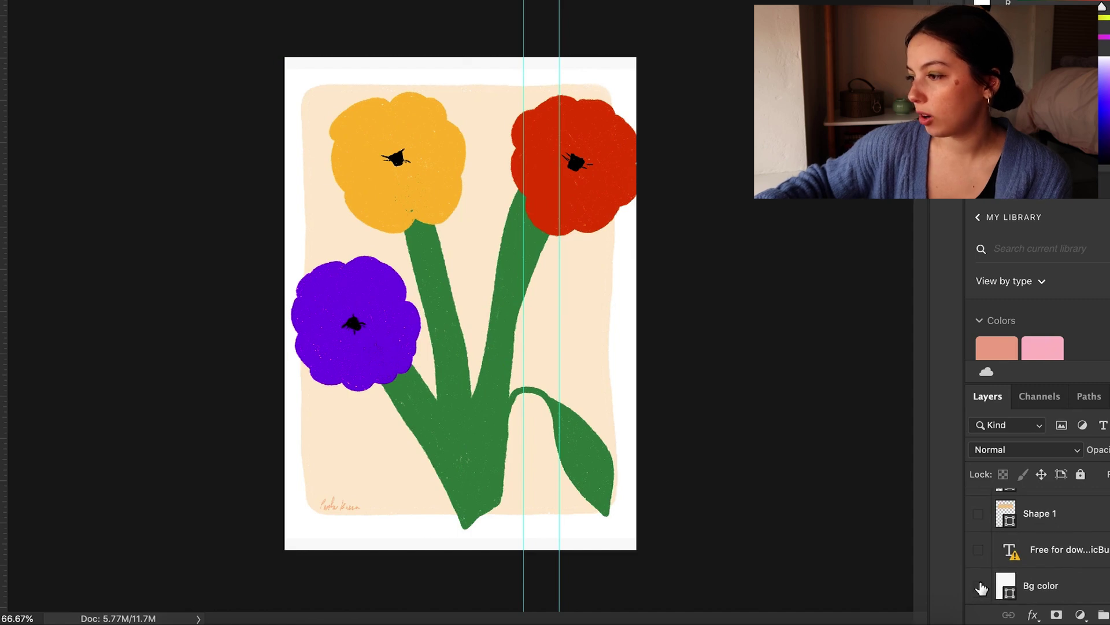
click(980, 586)
click(1009, 585)
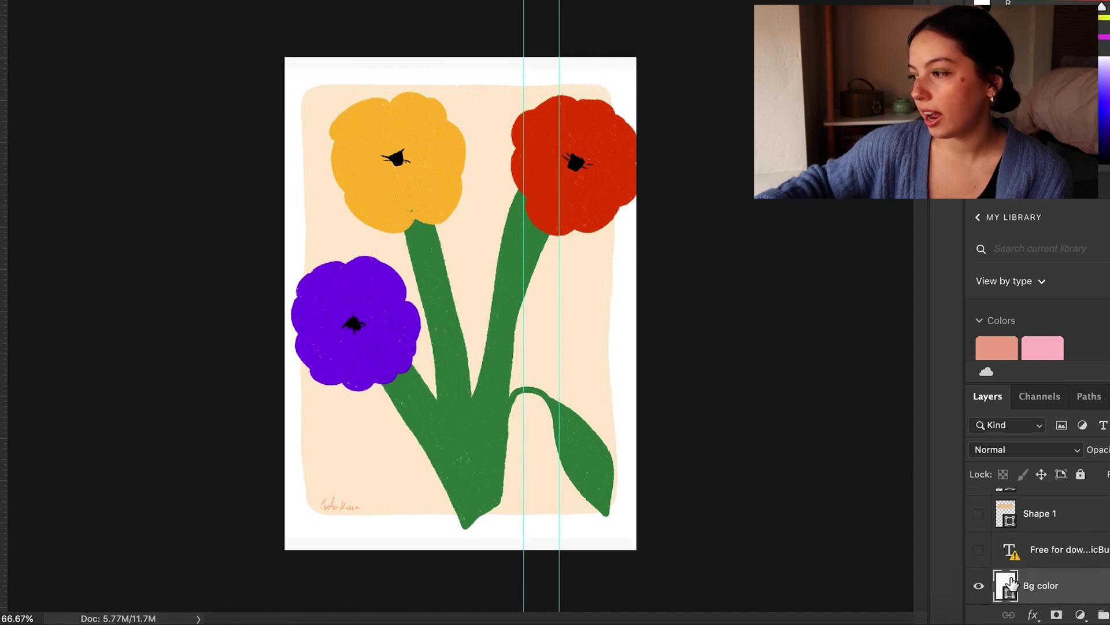
double_click(1011, 585)
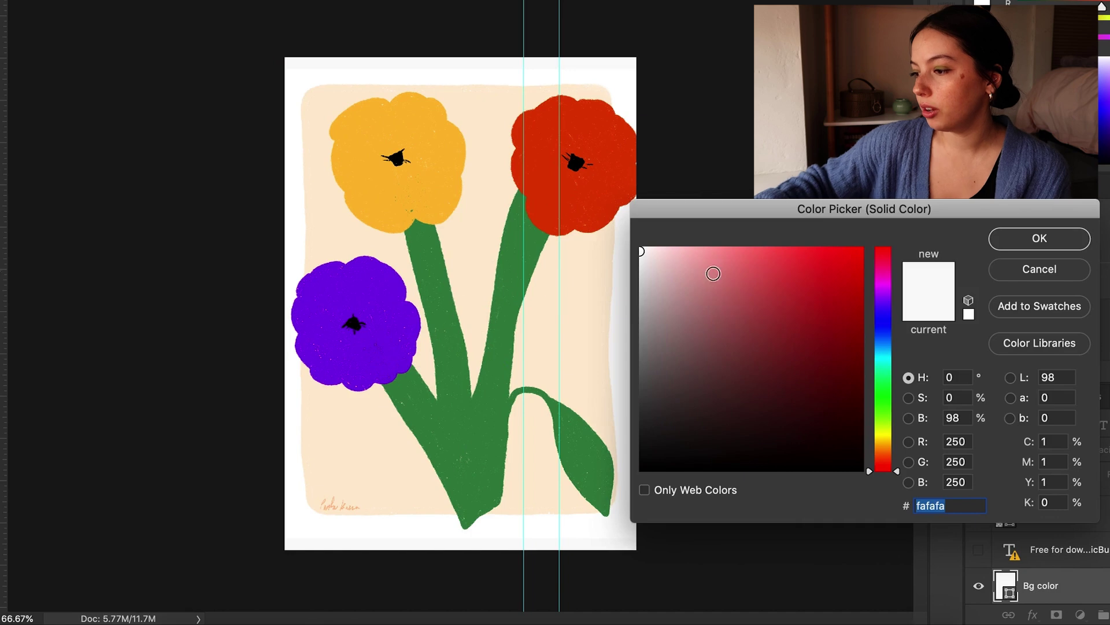
mouse_move(665, 249)
mouse_down()
mouse_move(654, 257)
mouse_move(625, 238)
mouse_up()
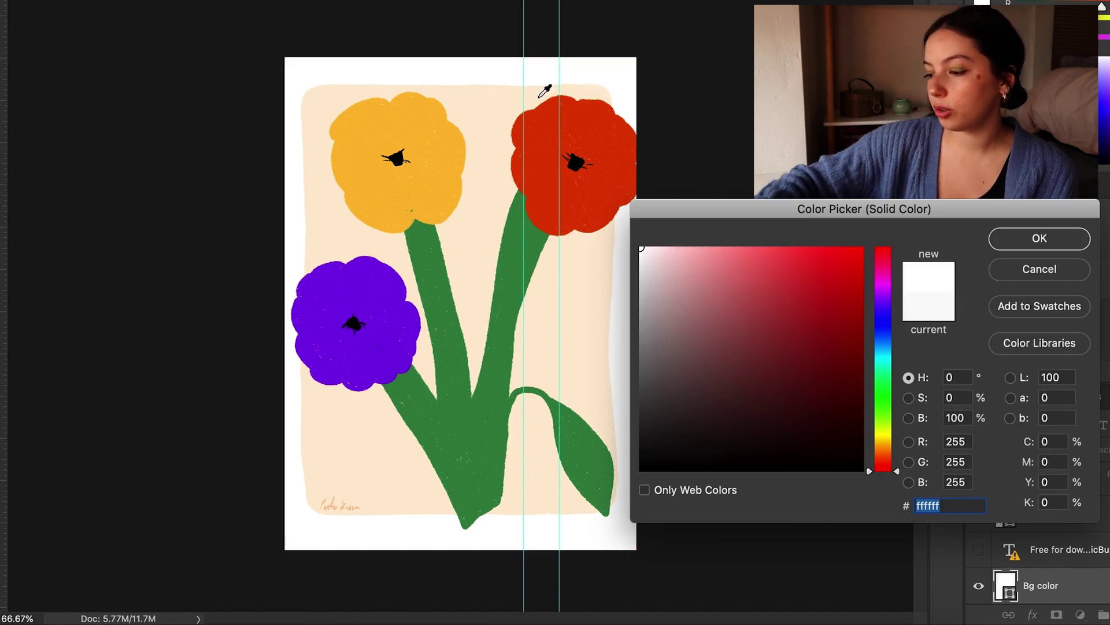
click(1039, 239)
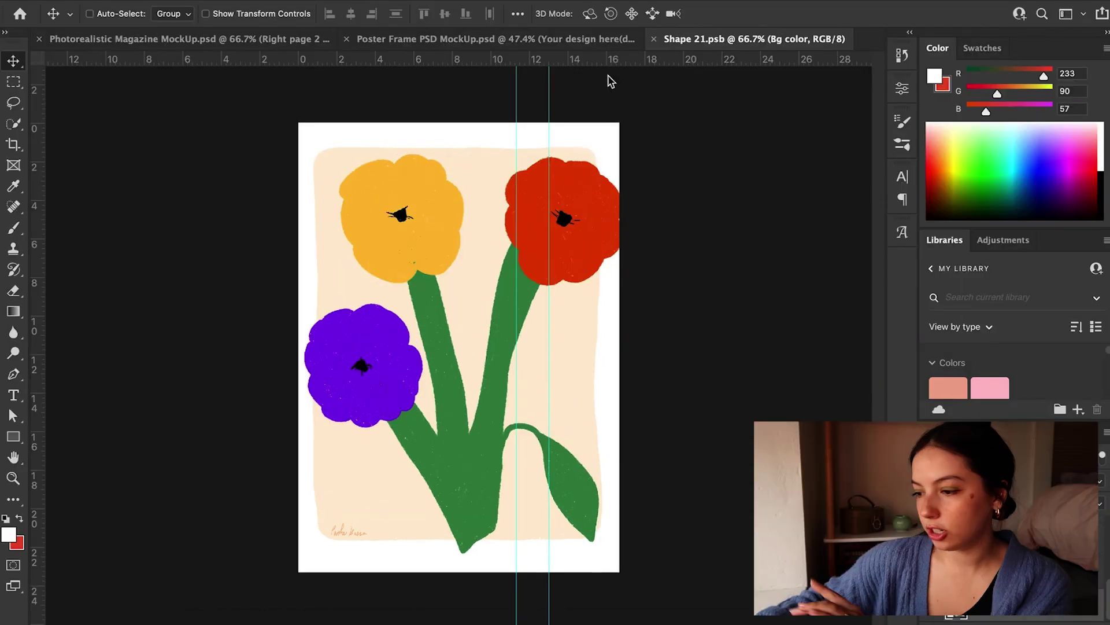
click(655, 39)
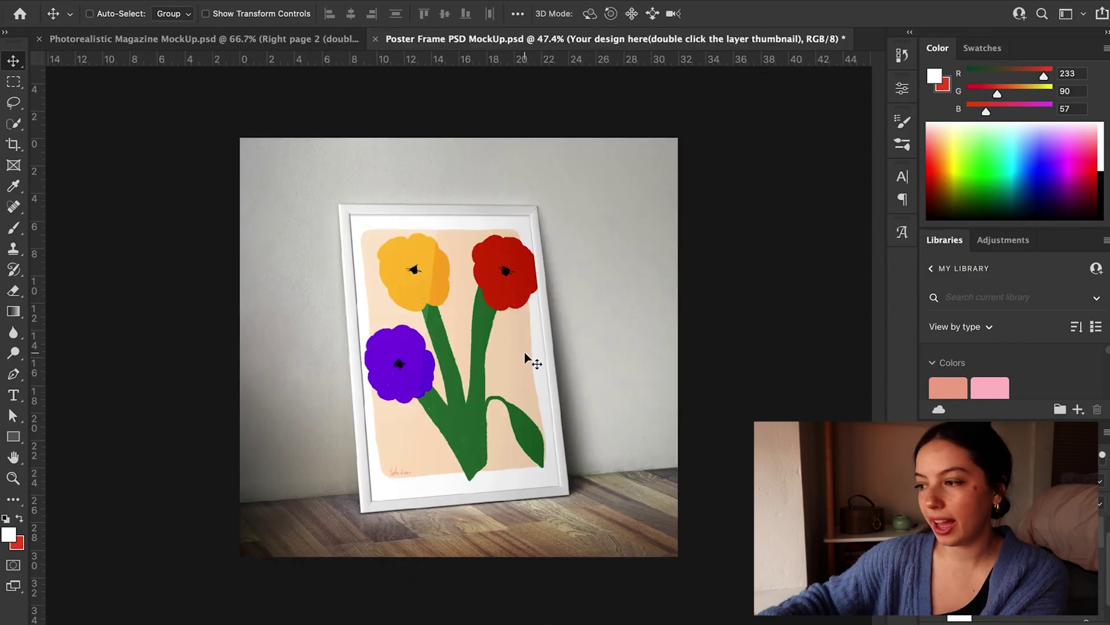
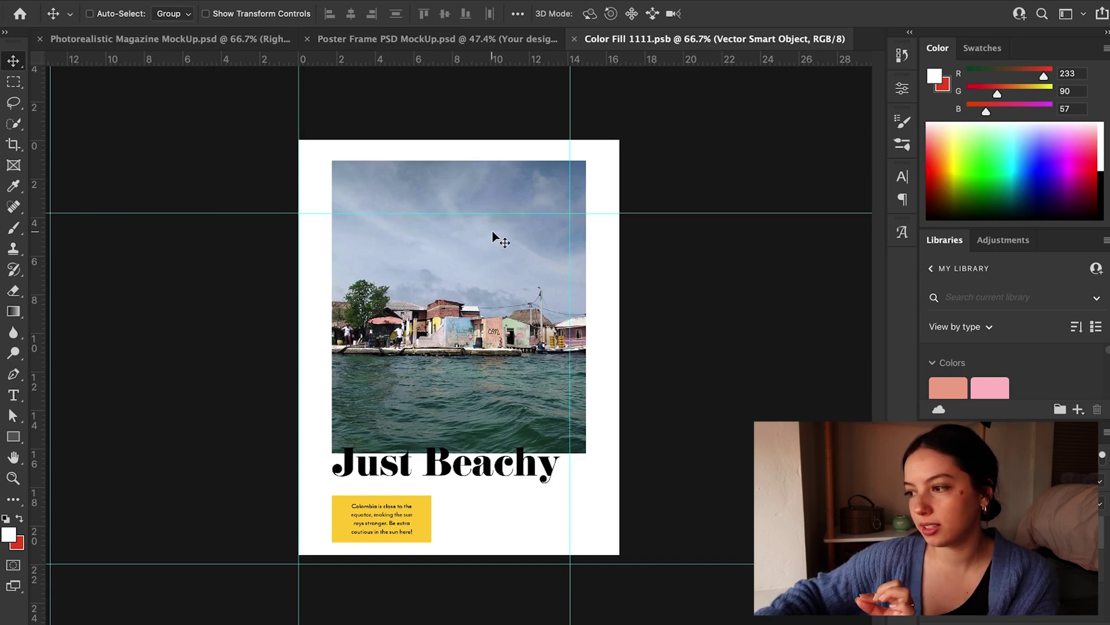
Step: In the Photorealistic Magazine MockUp, try pink (e1c2ca) and grey (aaa1a3) fills on the Place Bg image here layer, and discard them
click(260, 39)
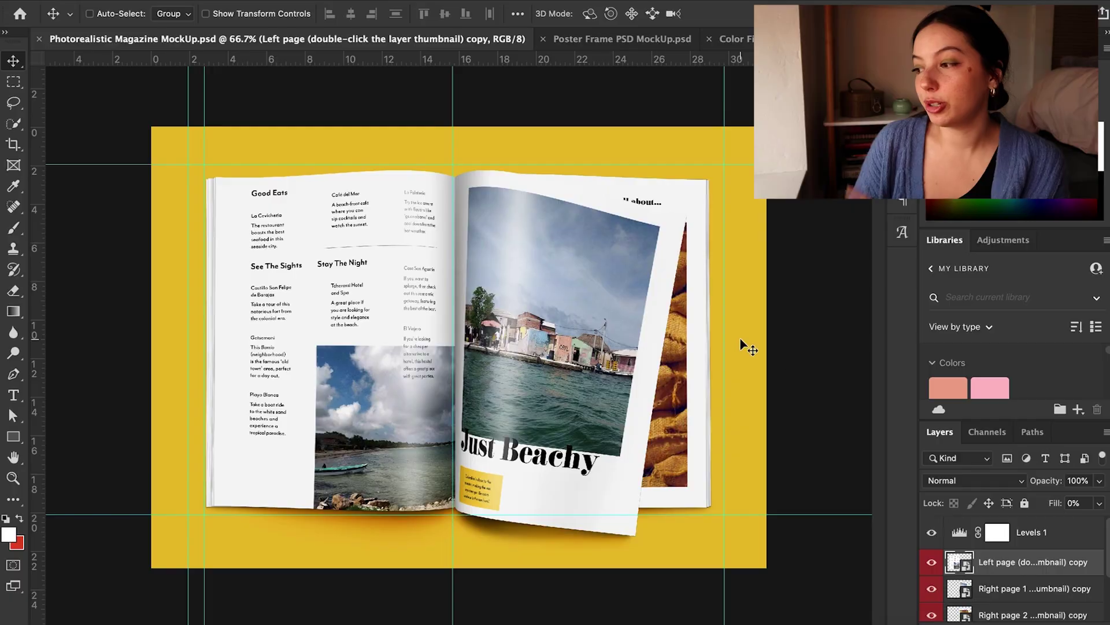
scroll(1011, 609, down, 3)
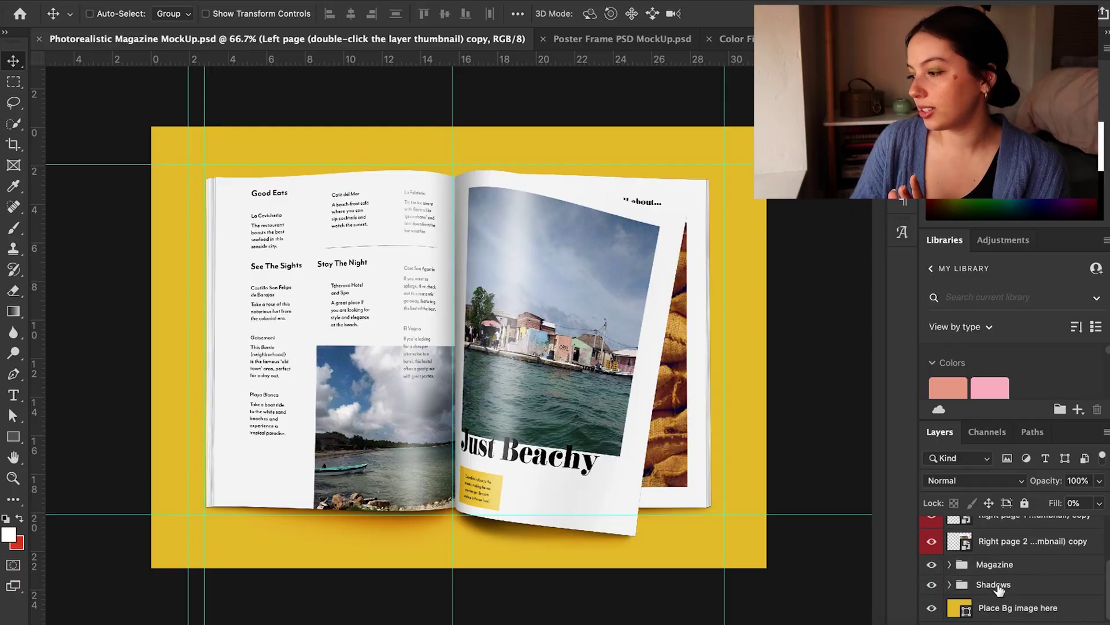
double_click(956, 611)
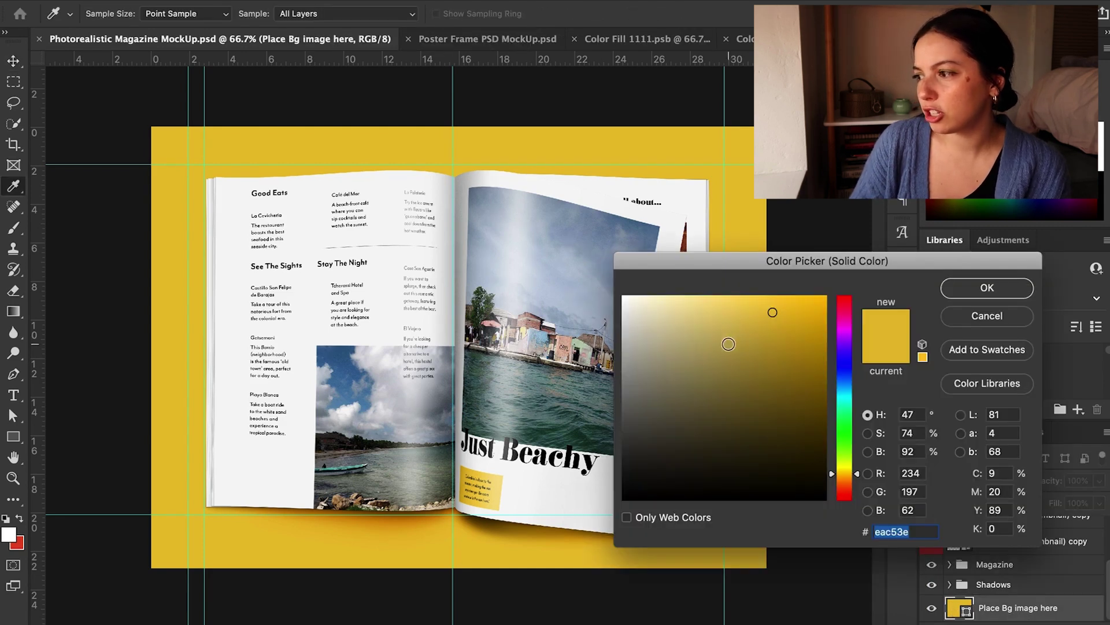
drag(839, 341, 839, 303)
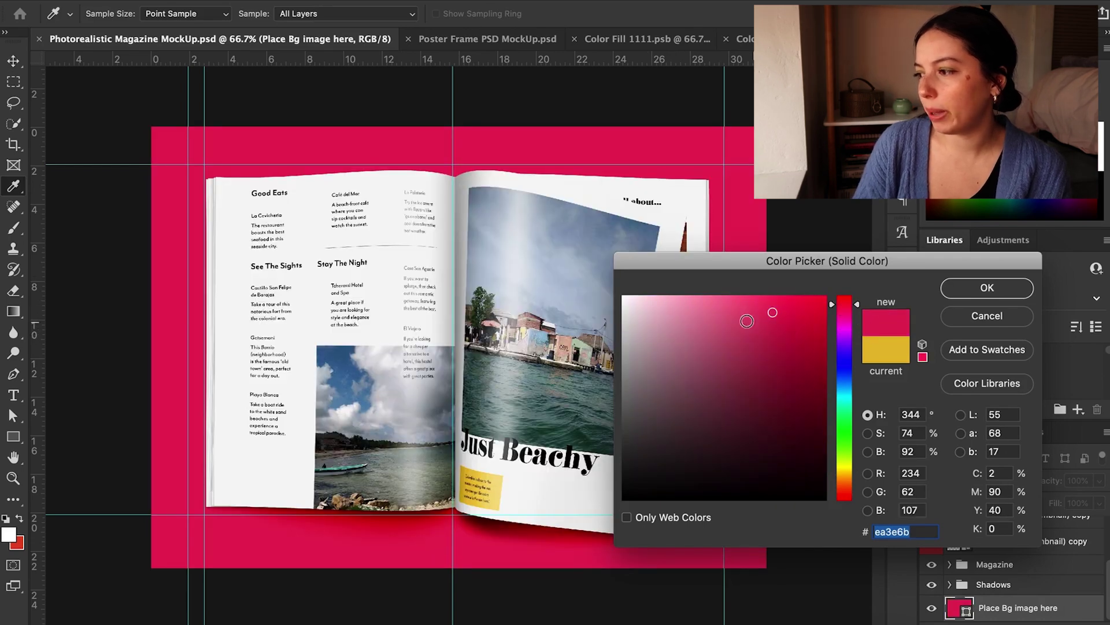
click(651, 320)
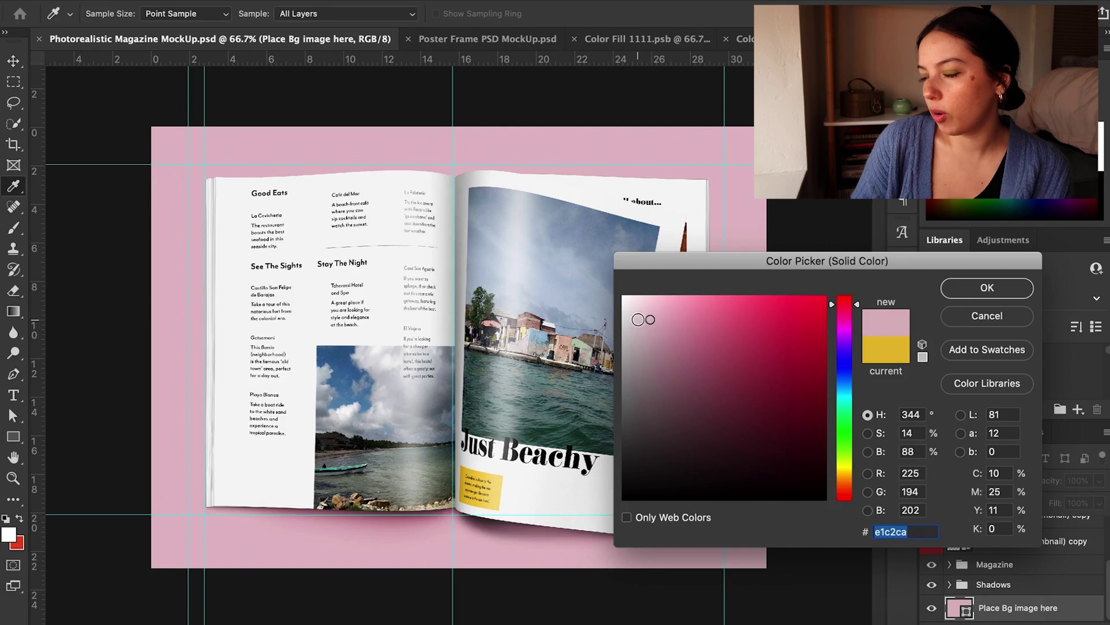
drag(633, 328, 634, 363)
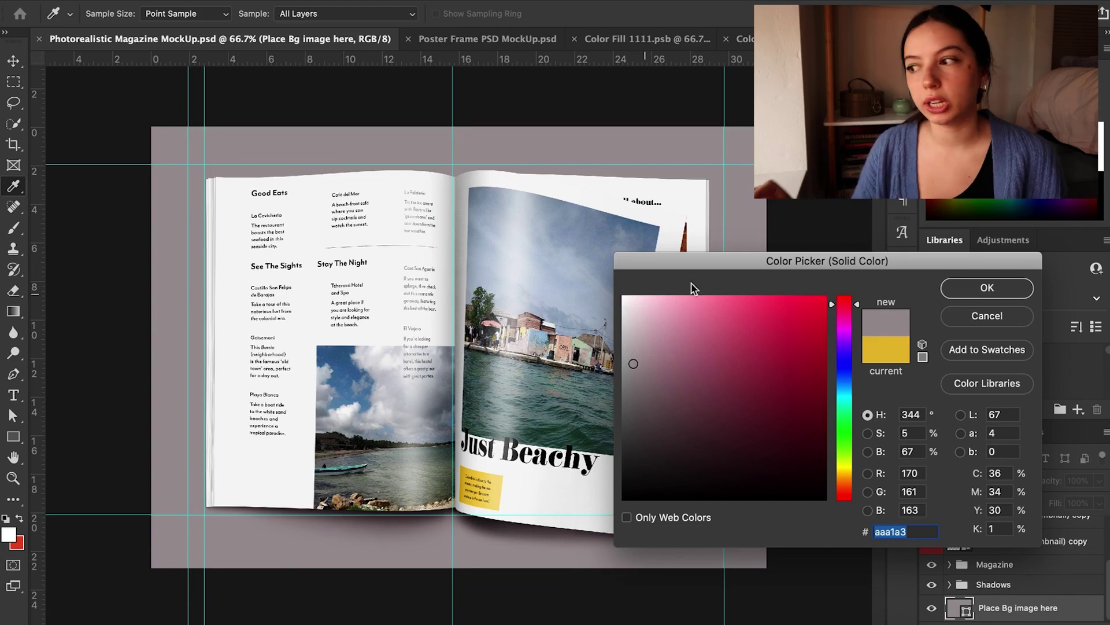
click(985, 316)
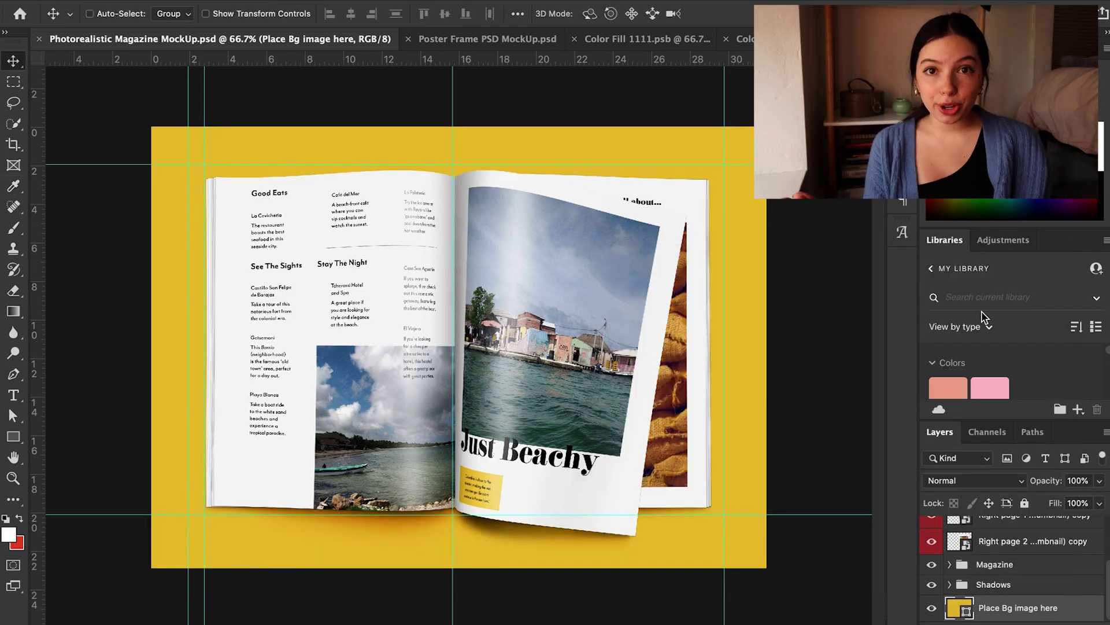